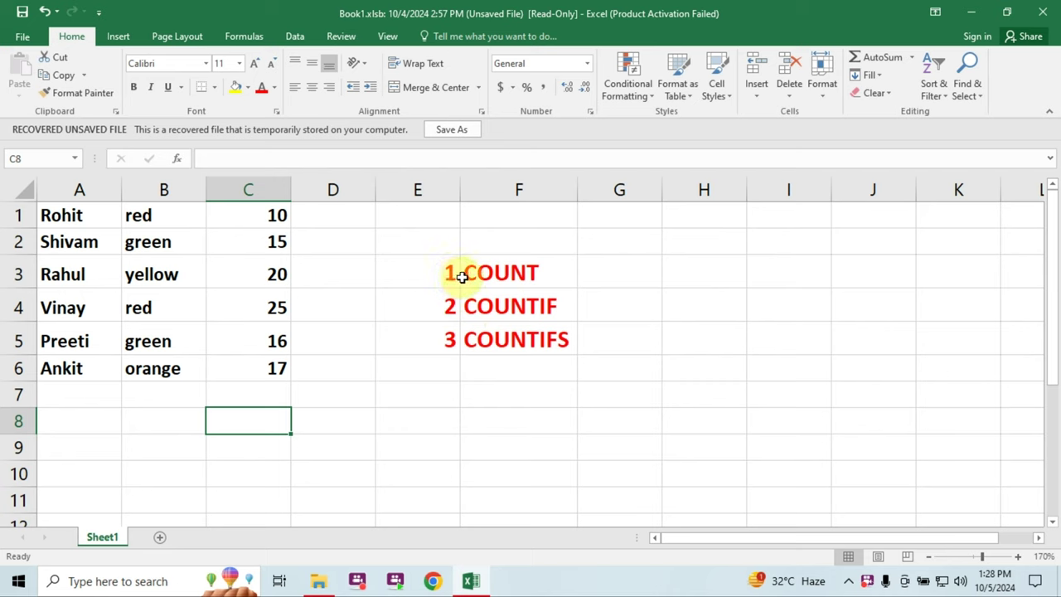
Select the names, colours and numbers columns A to C, then cell C8.
mouse_move(64, 209)
left_mouse_down()
mouse_move(245, 341)
mouse_move(246, 358)
left_mouse_up()
left_click(95, 192)
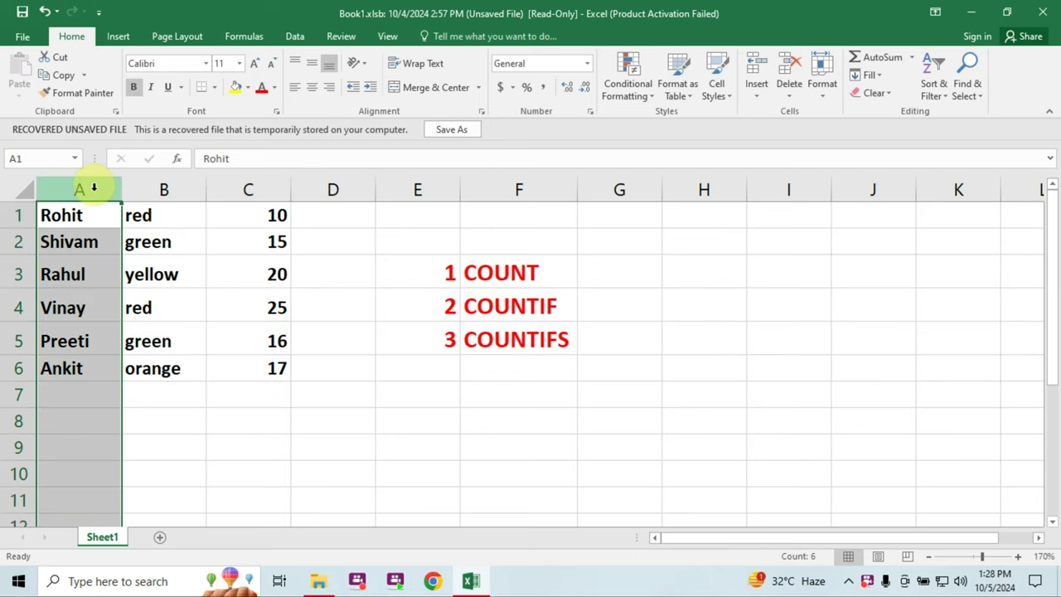
left_click(153, 186)
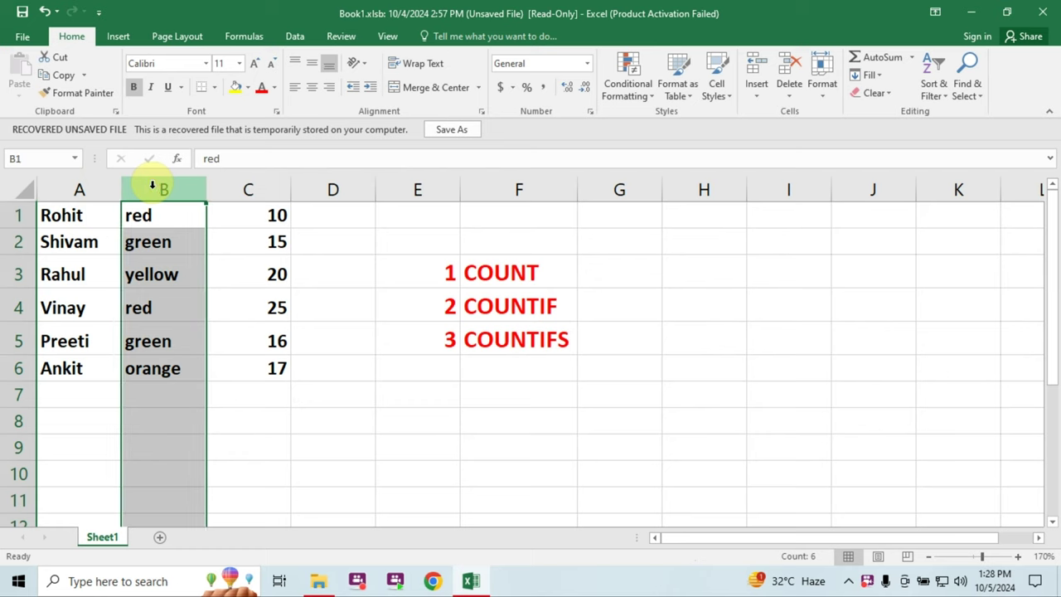
left_click(222, 189)
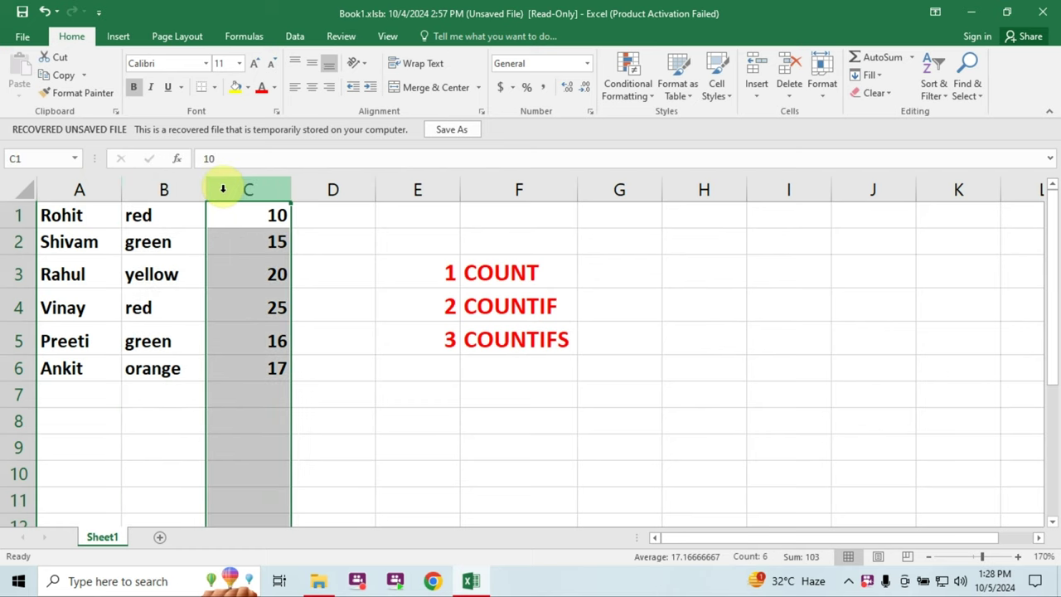
left_click(243, 396)
left_click(246, 416)
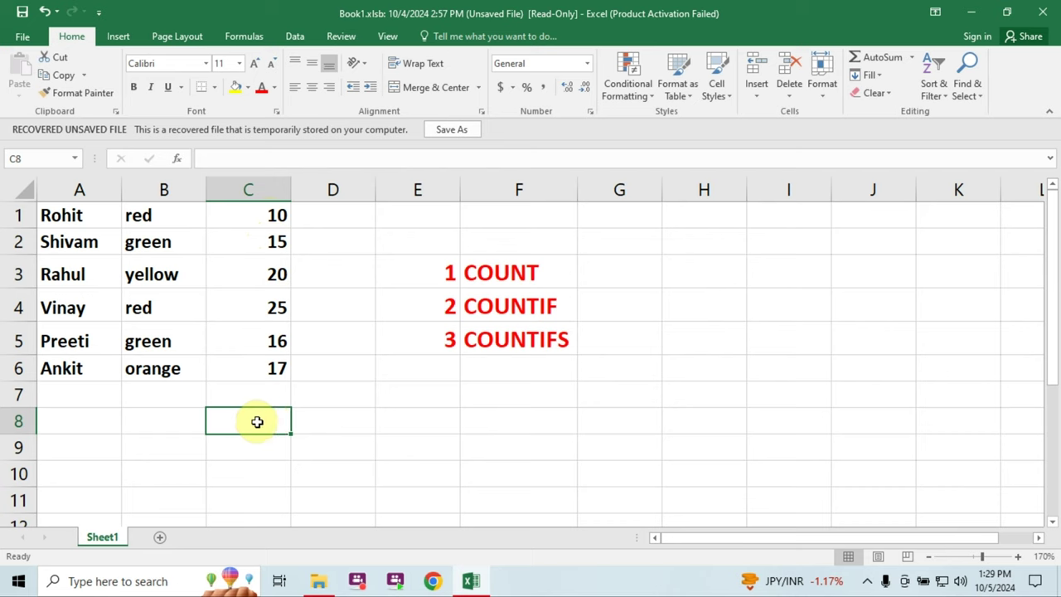
Enter =COUNT(C1:C6) in C8 so it returns 6.
type("=")
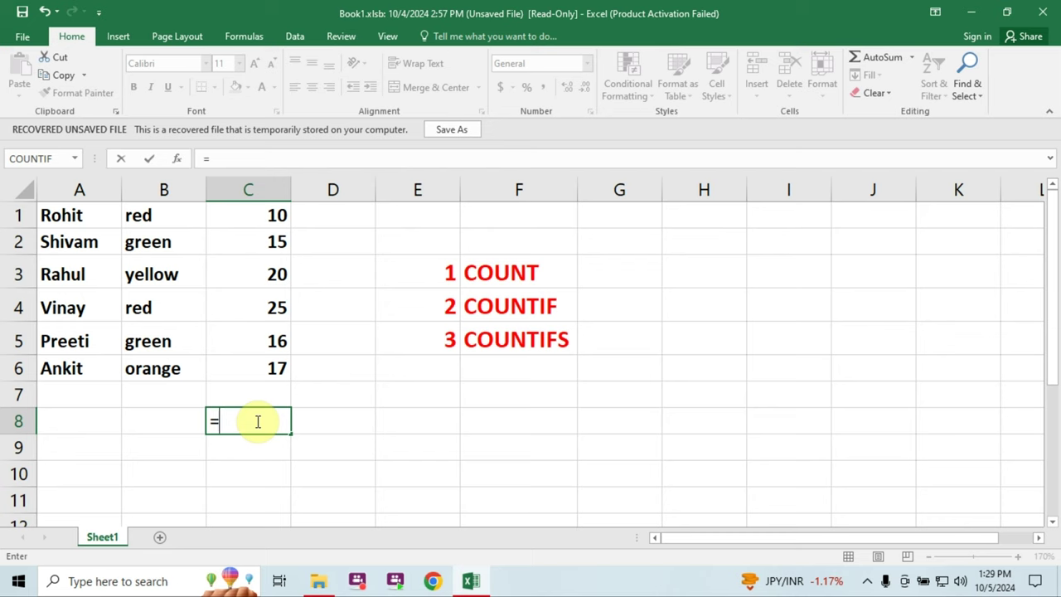
type("COUNT")
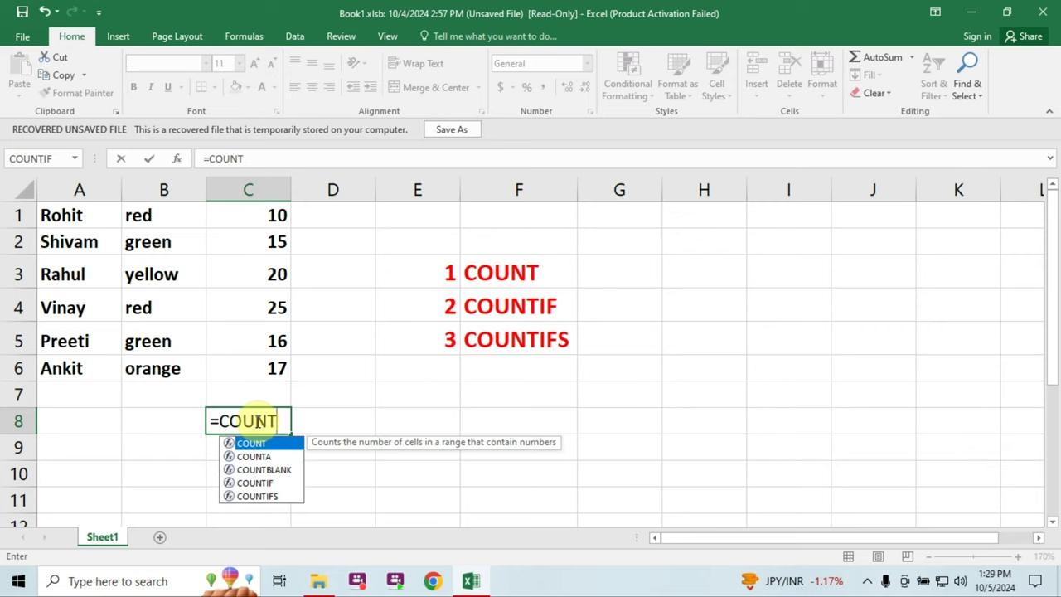
type("(")
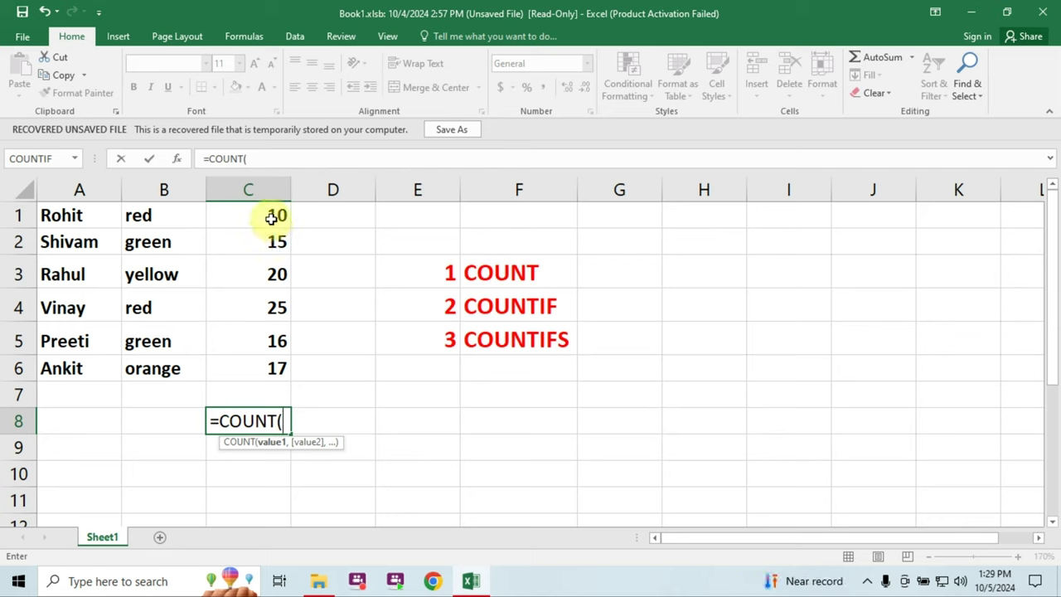
left_click_drag(271, 215, 276, 358)
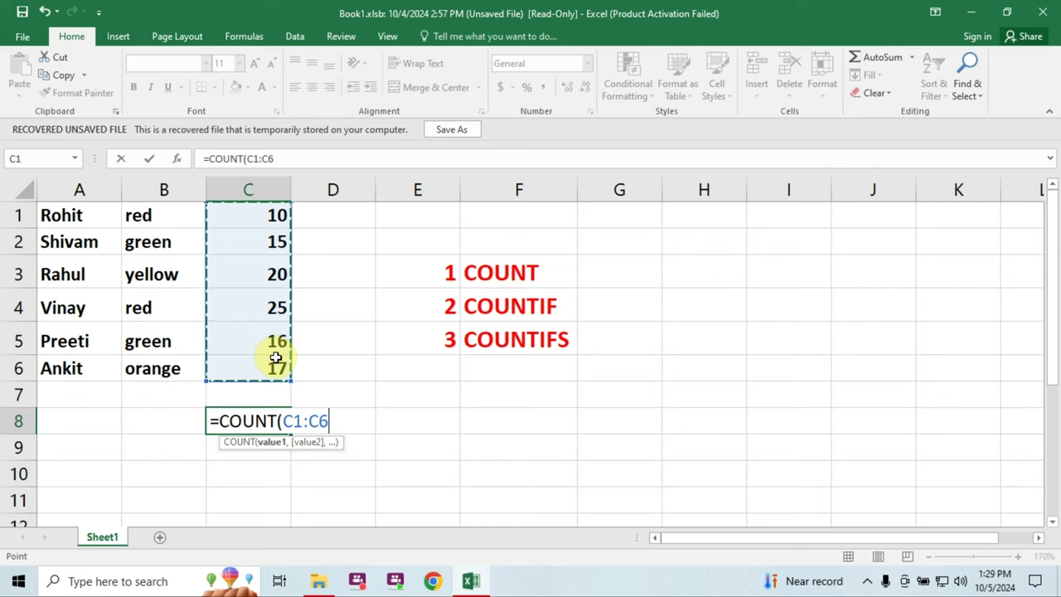
type(")")
key("Return")
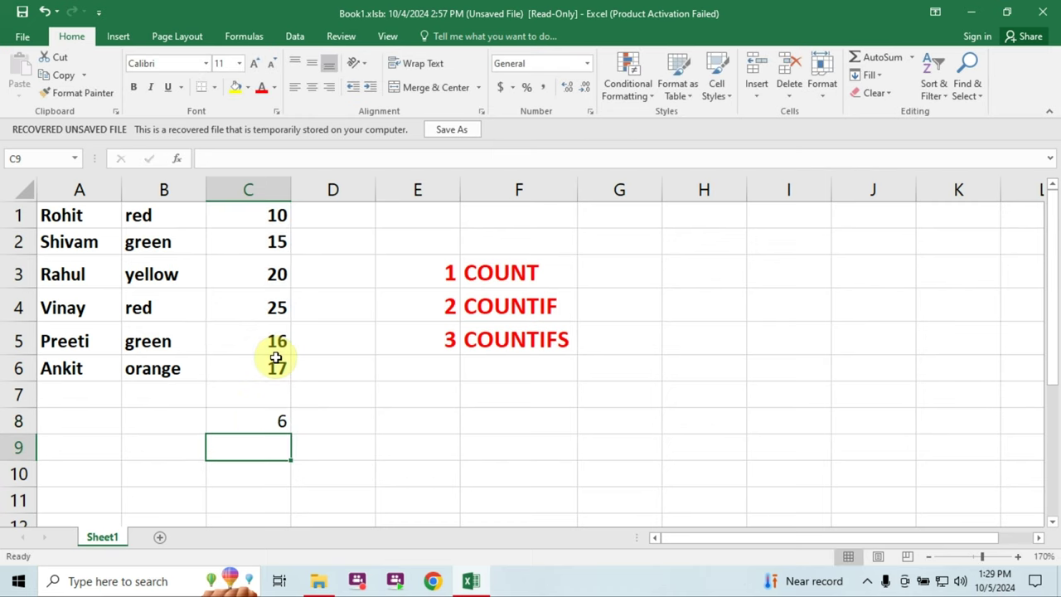
left_click(230, 423)
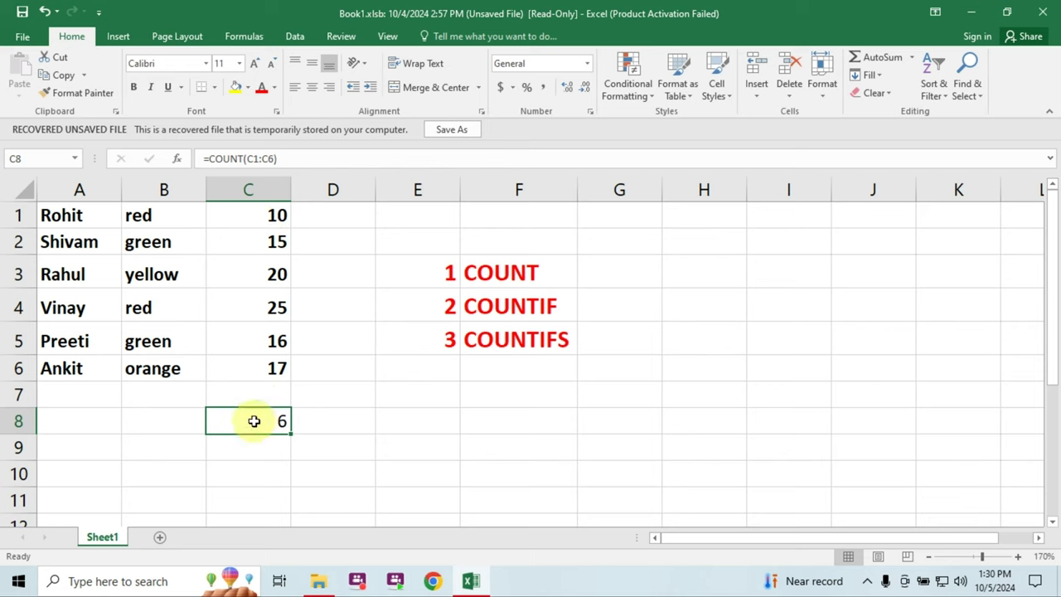
left_click(277, 274)
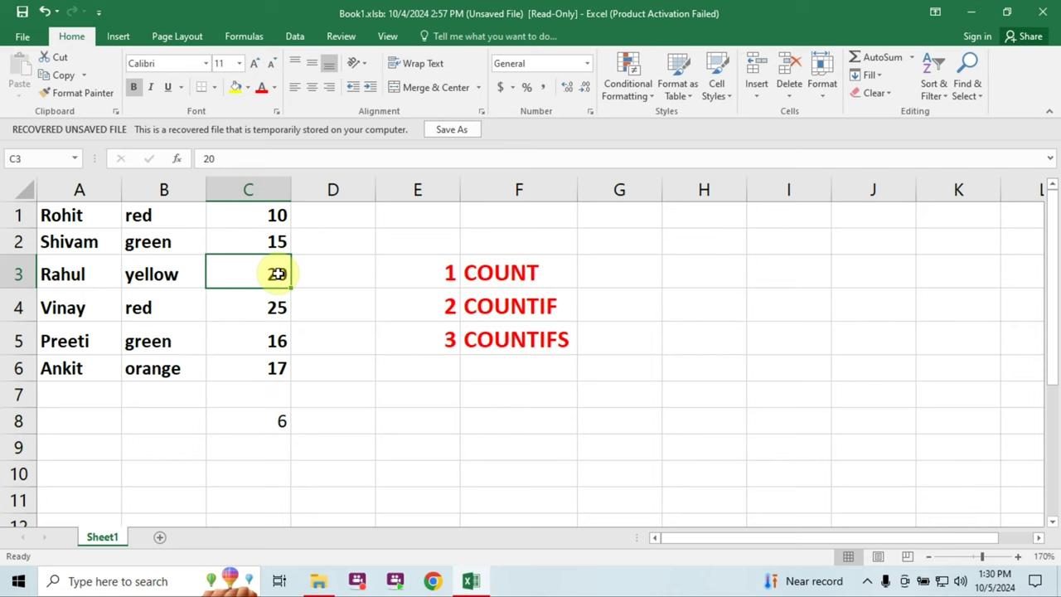
type("KDLGJKJ")
key("Return")
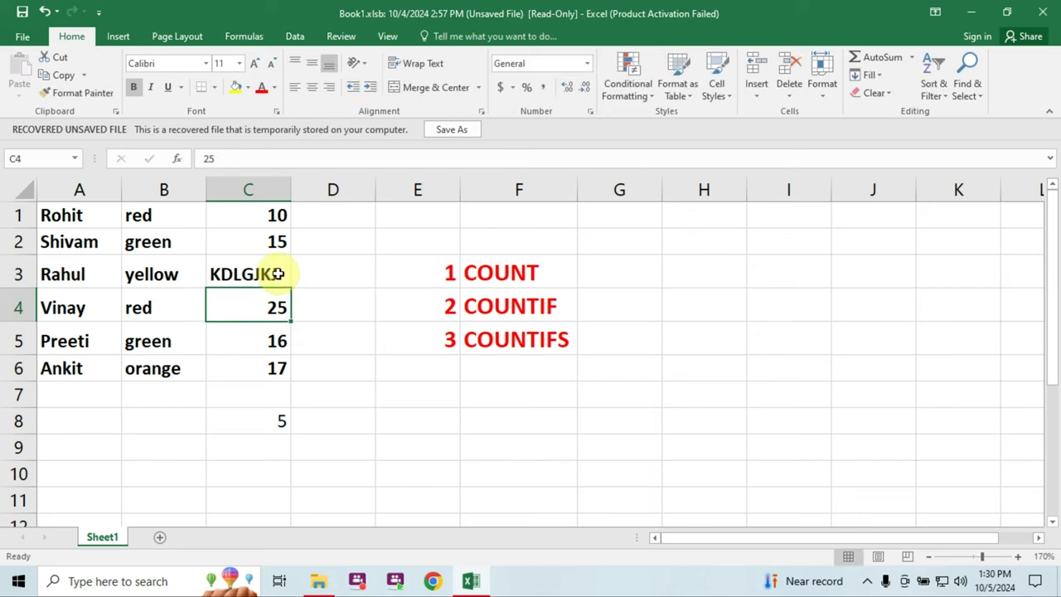
left_click(276, 275)
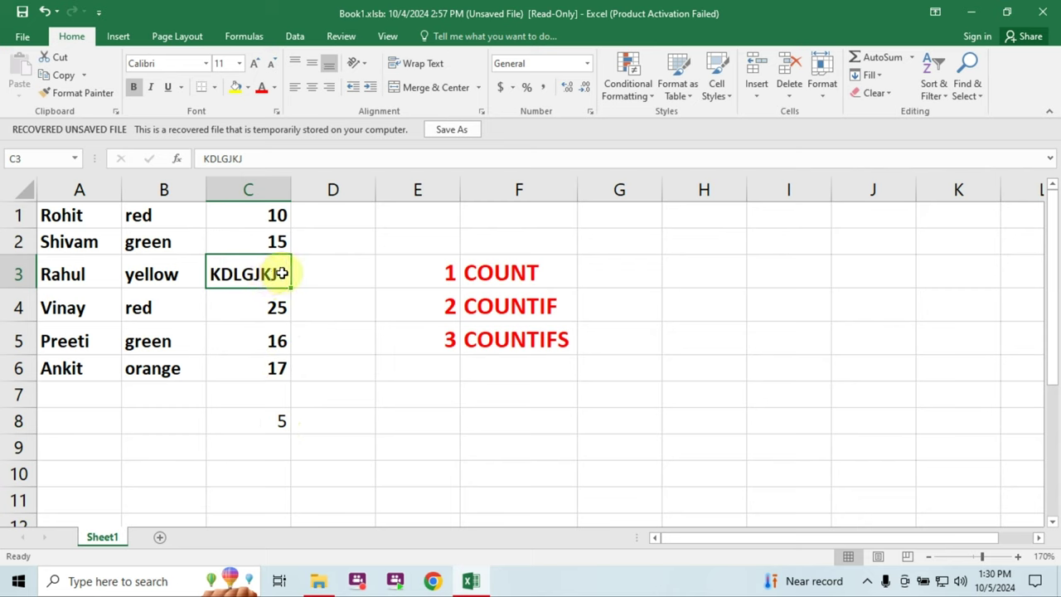
type("20")
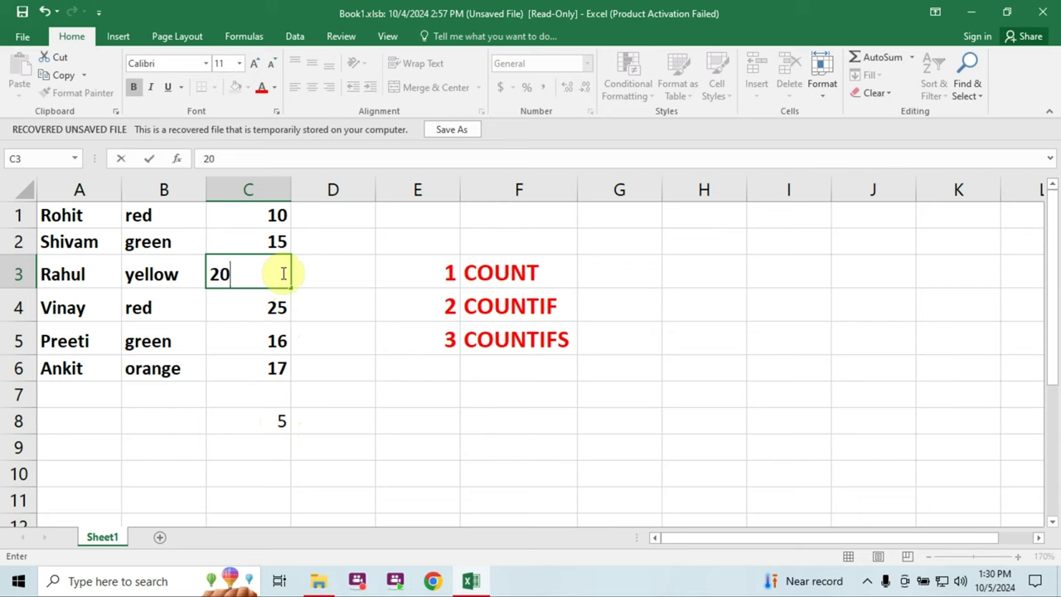
key("Return")
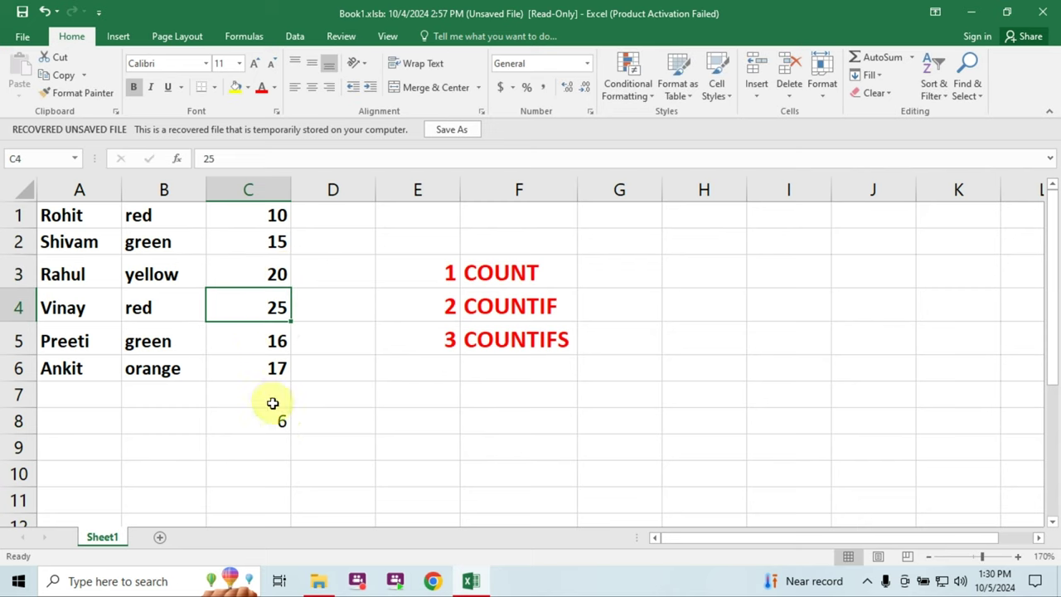
left_click(274, 420)
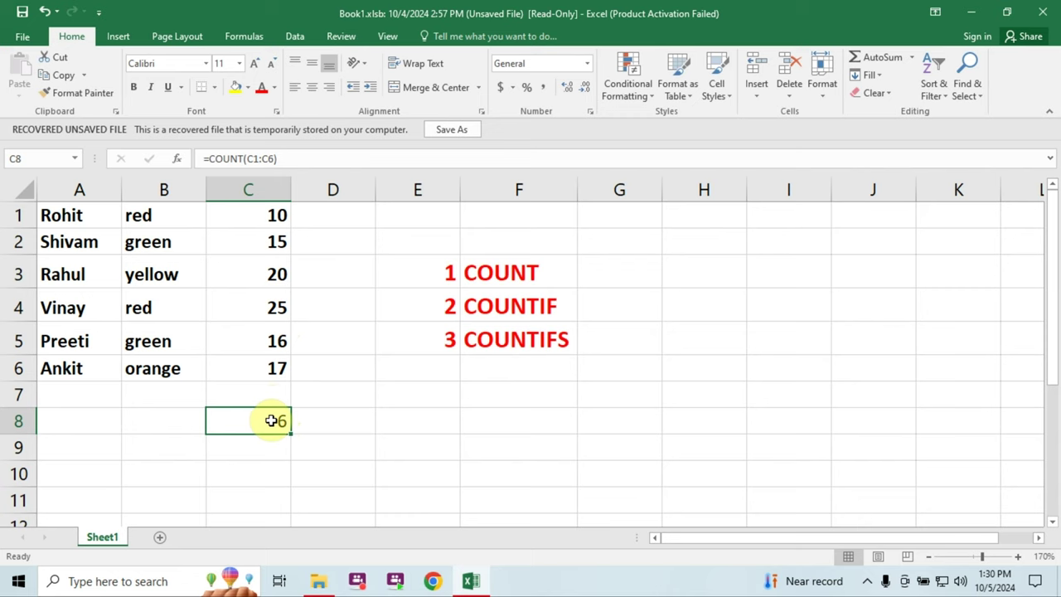
Delete the =COUNT(C1:C6) formula from C8.
key("Delete")
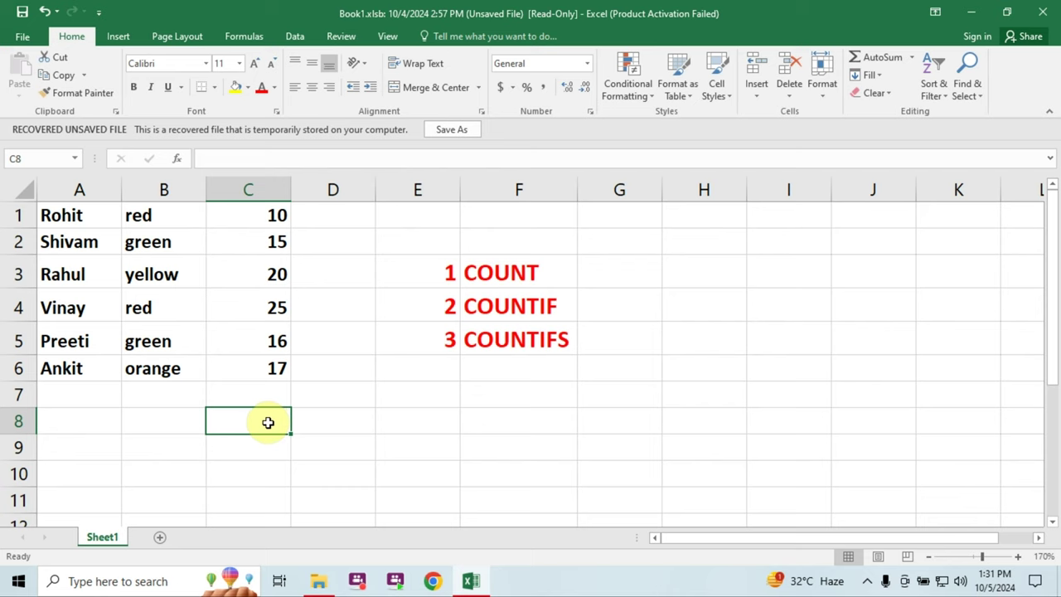
Enter =COUNTIF(C1:C6,">20") in C8, correcting the mistyped function name, to get 1.
type("=")
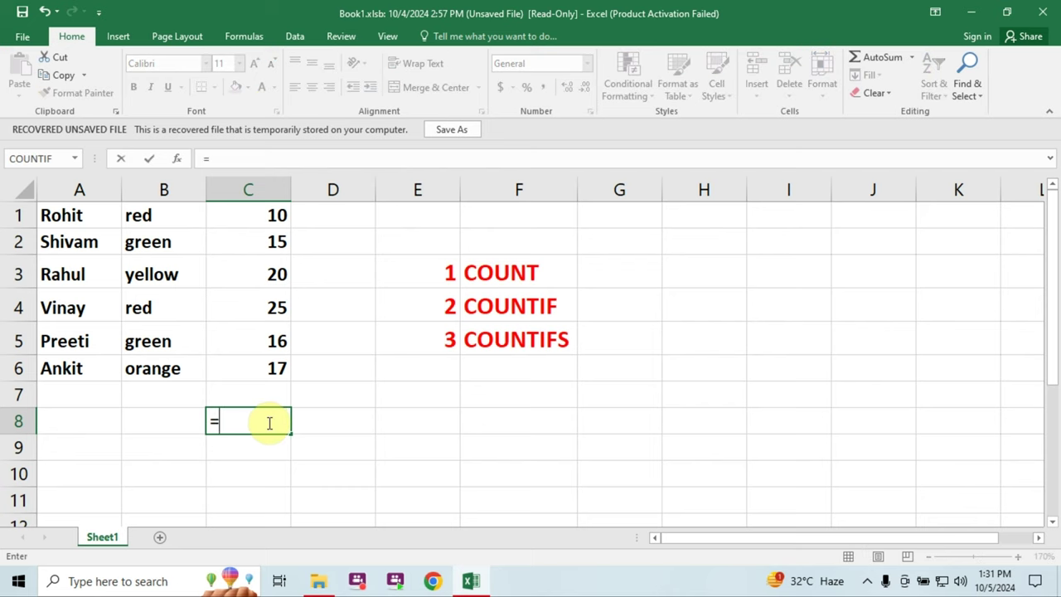
type("COU")
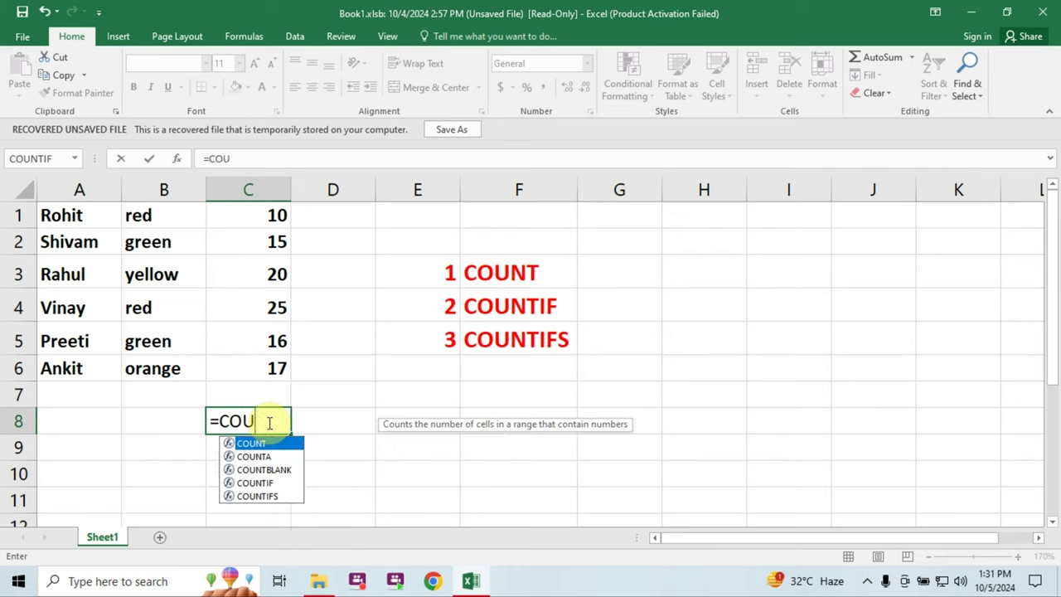
type("NTID")
key("BackSpace")
type("F")
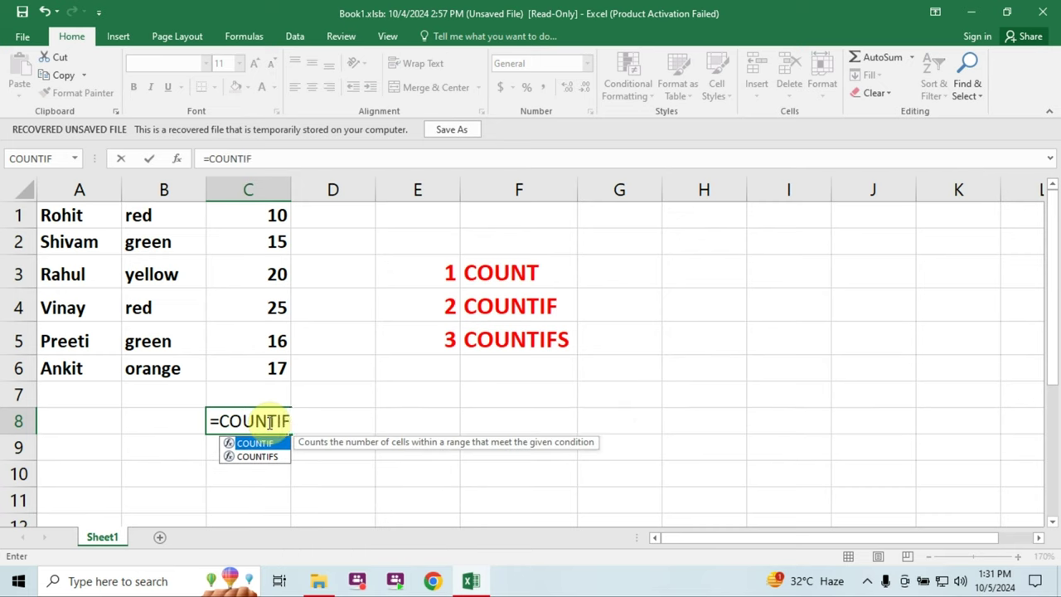
type("(")
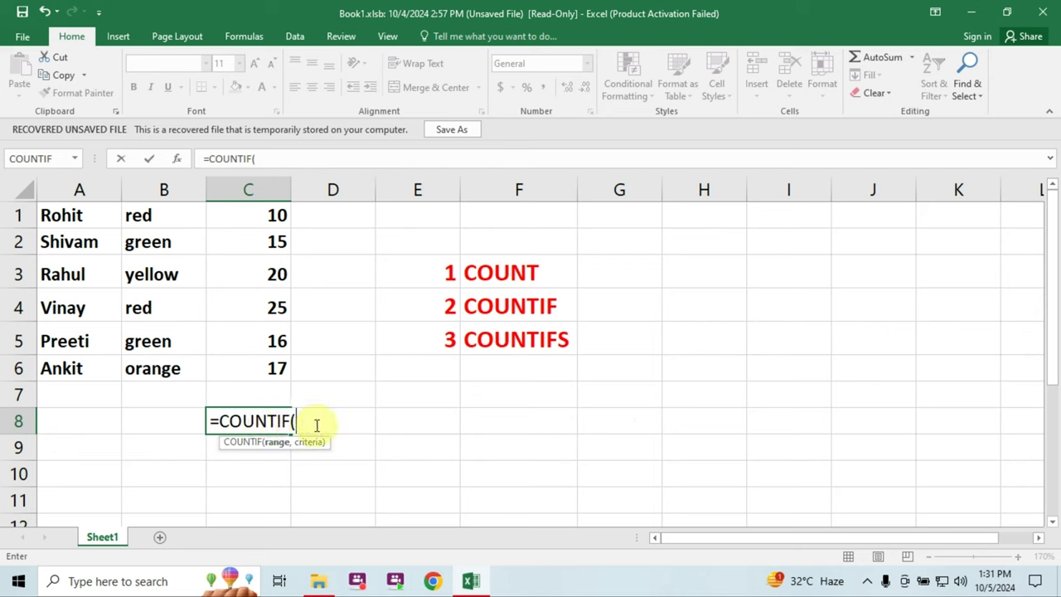
left_click_drag(263, 214, 267, 360)
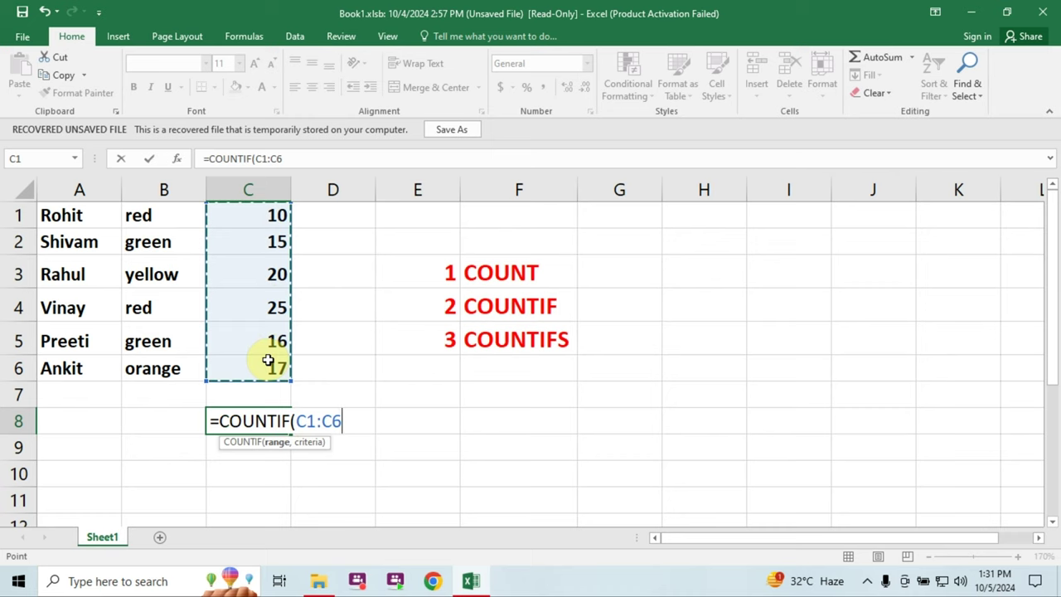
type(",")
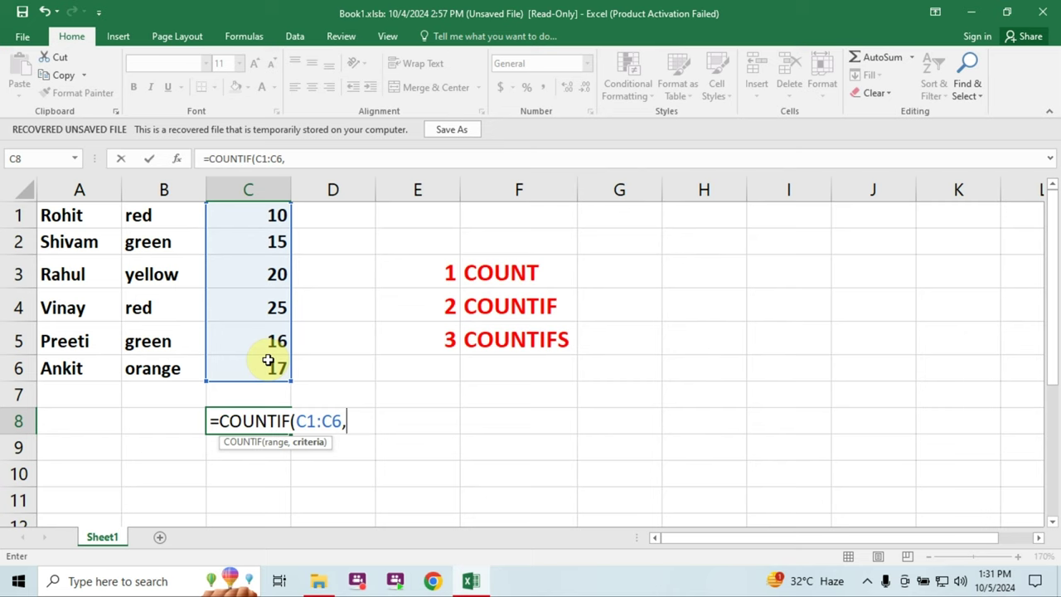
type("\"")
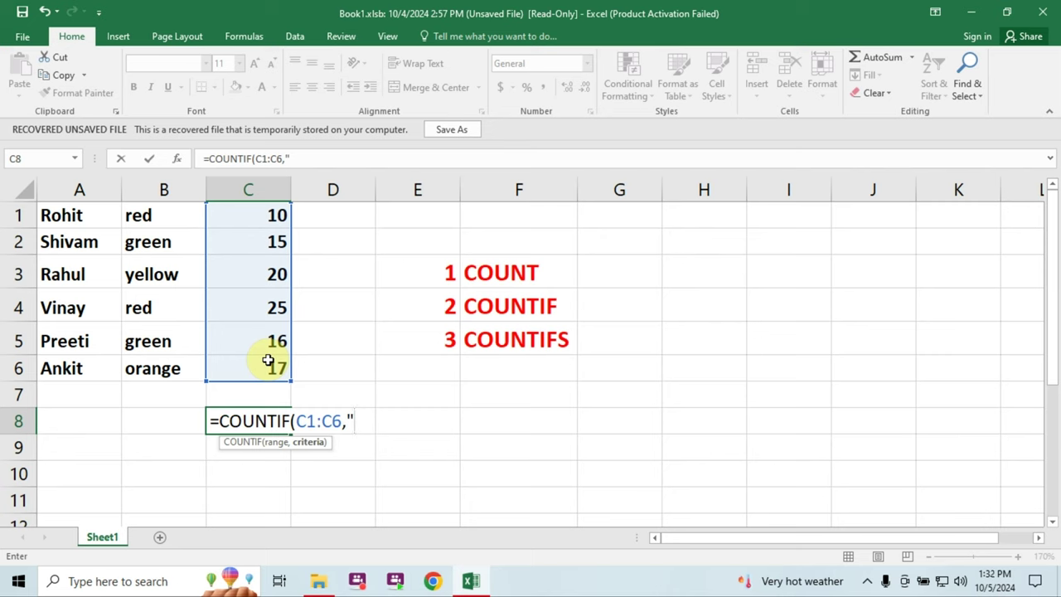
type(">20\")")
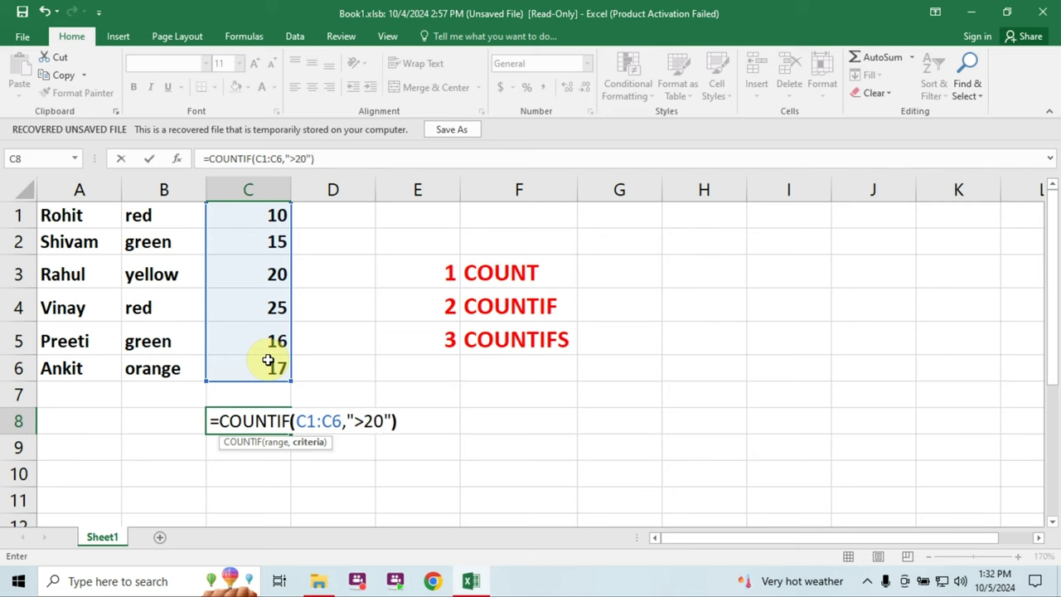
key("Return")
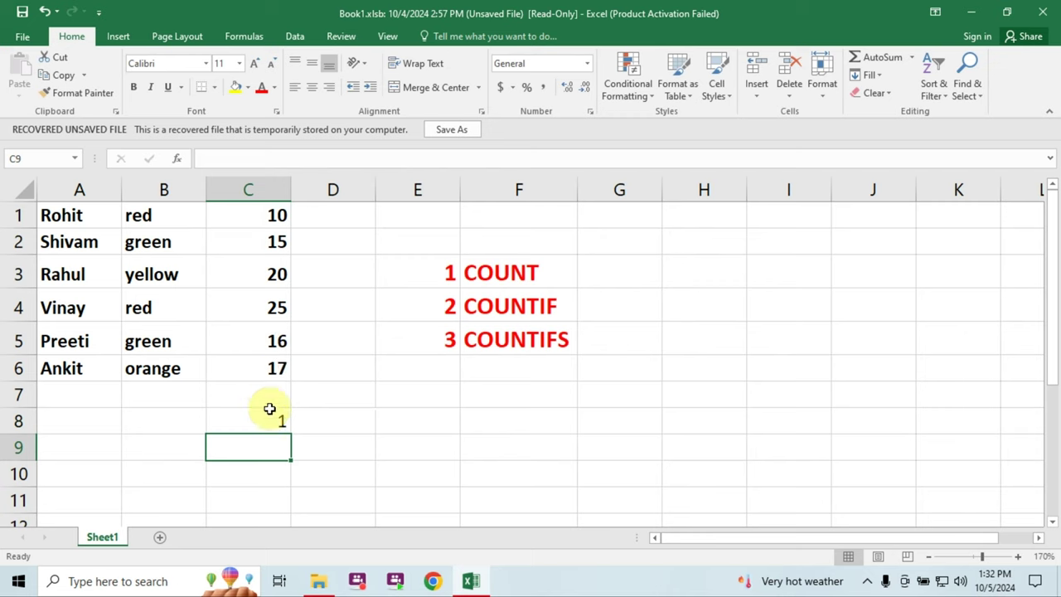
left_click(274, 419)
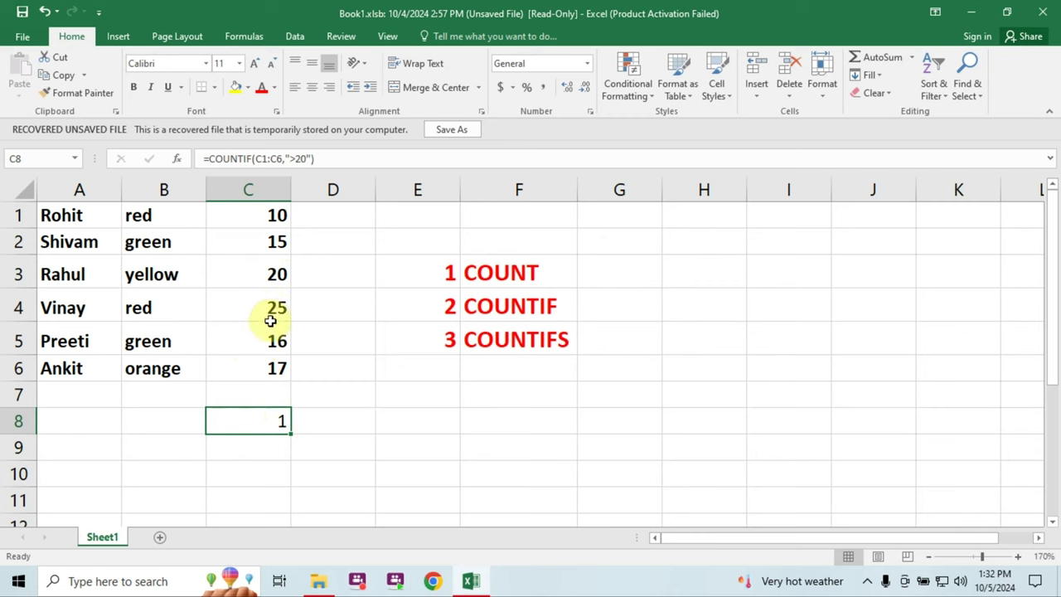
Edit the C8 formula to =COUNTIF(C1:C6,">17") so it returns 2.
double_click(273, 421)
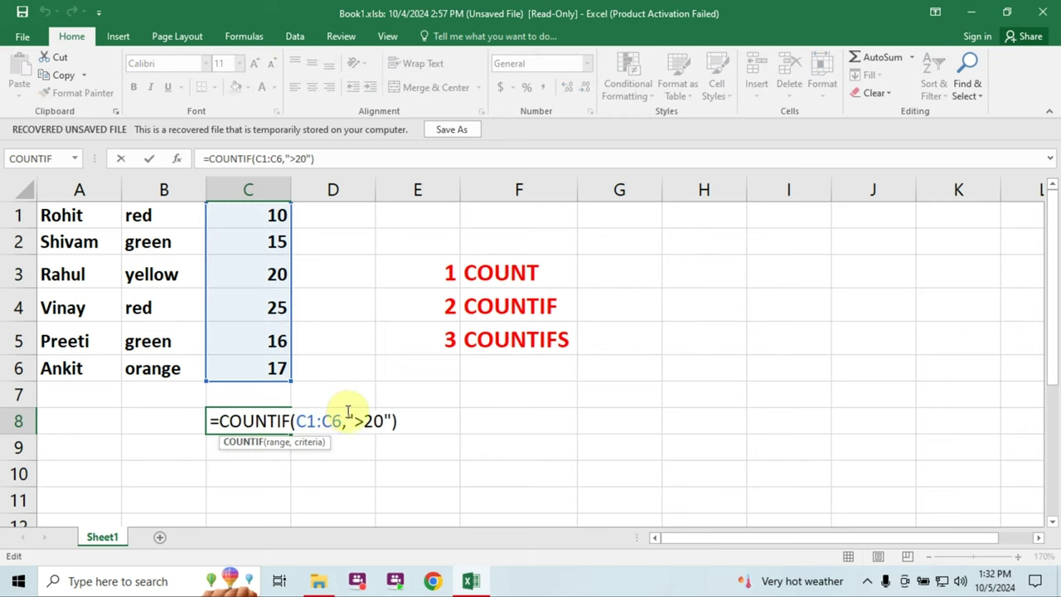
left_click(377, 421)
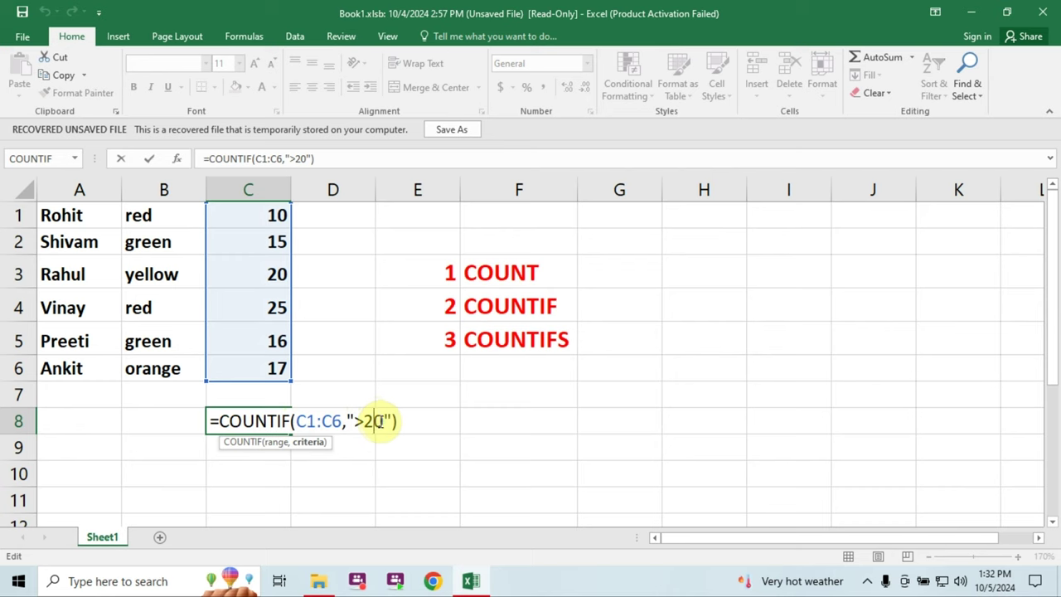
key("Delete")
key("BackSpace")
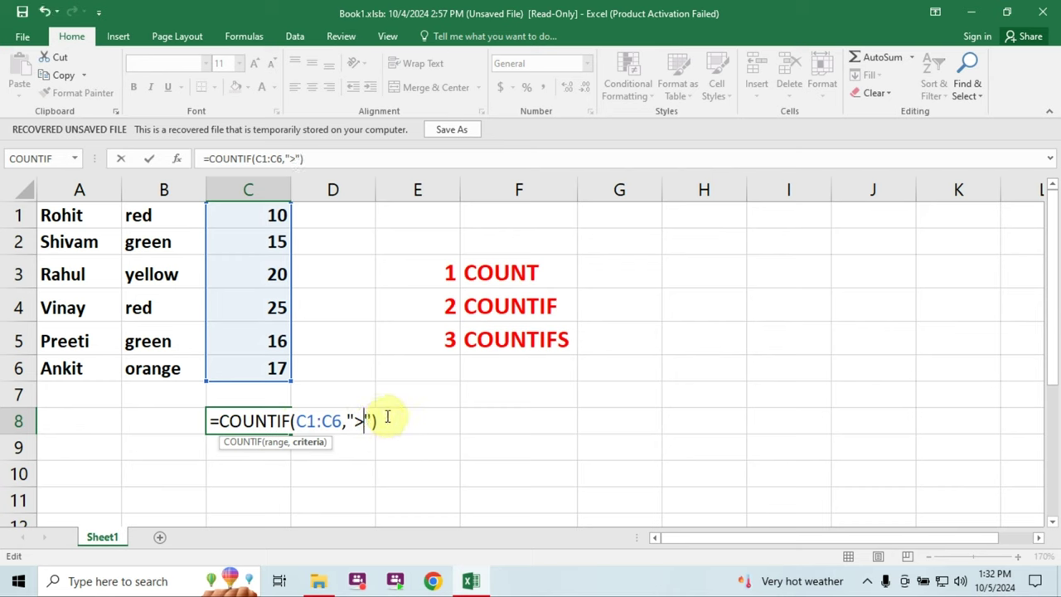
type("17")
key("Return")
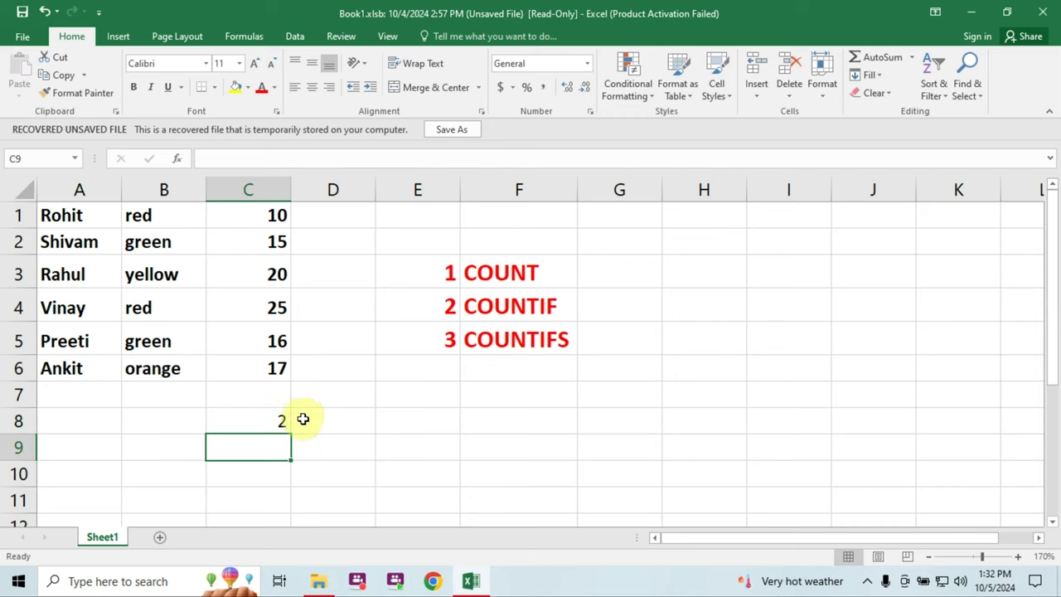
left_click(274, 422)
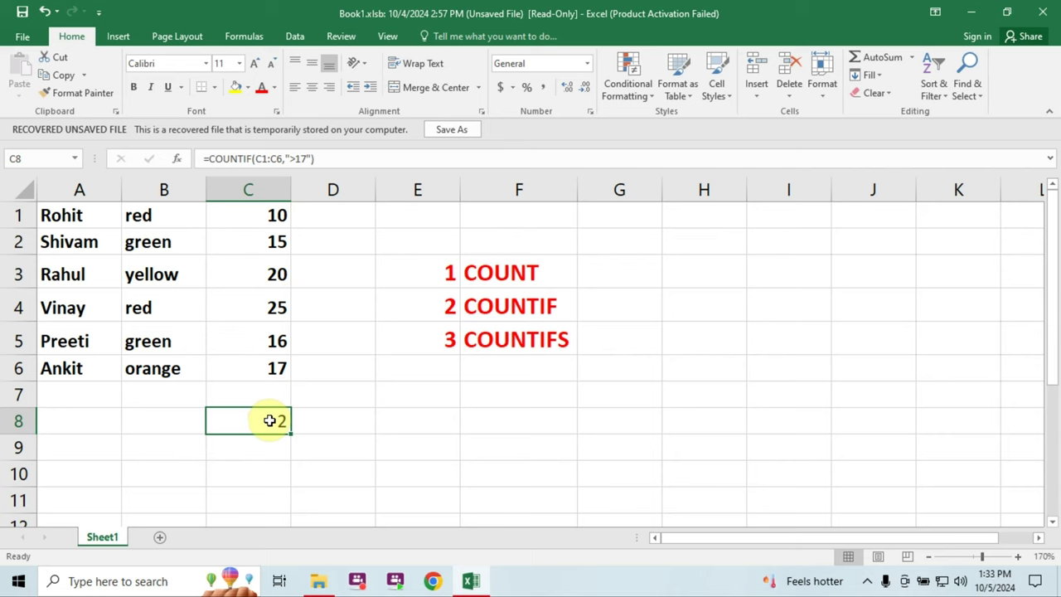
Delete the =COUNTIF(C1:C6,">17") formula from C8.
key("Delete")
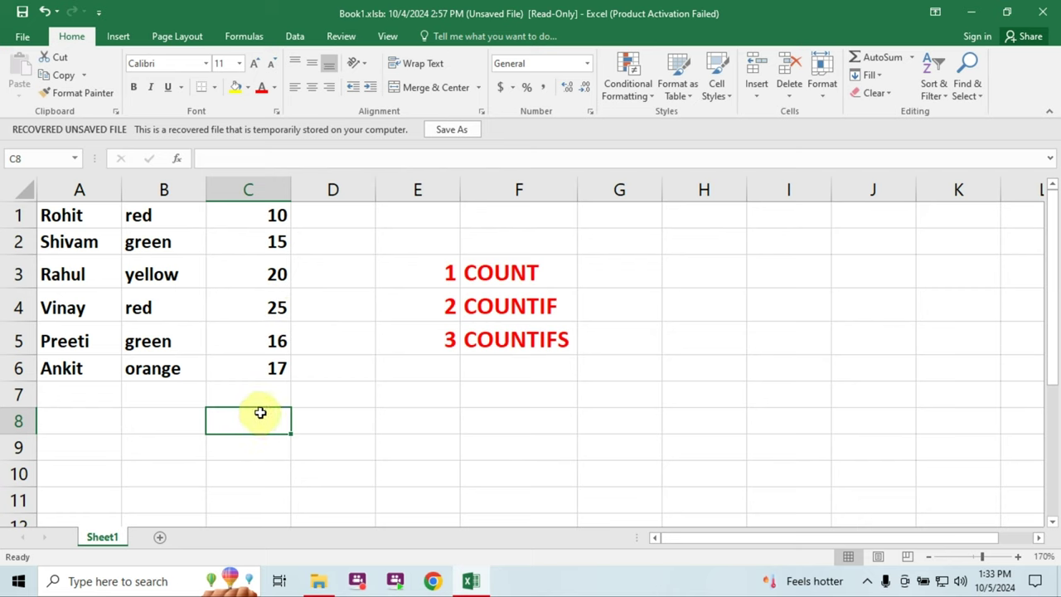
Type =COUNTIFS(C1:C6,">10 into C8 as the first condition.
type("=")
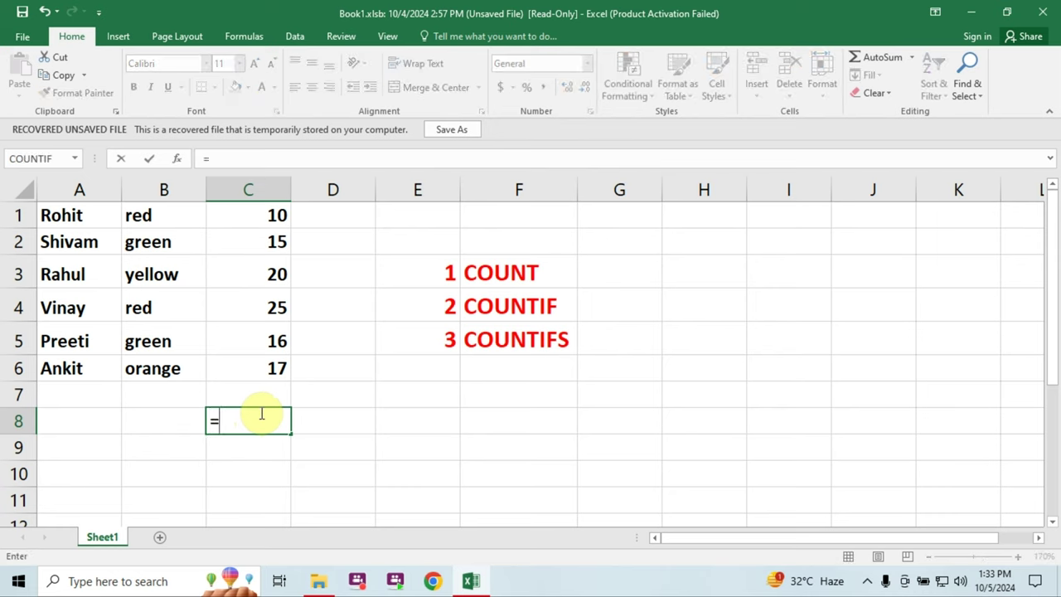
type("CO")
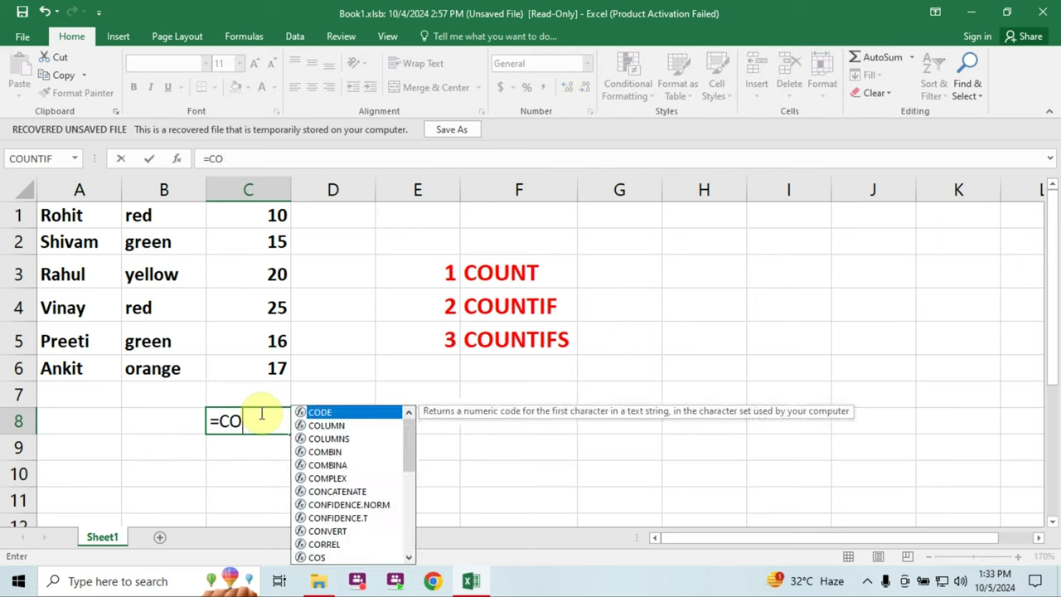
type("UNTIFS")
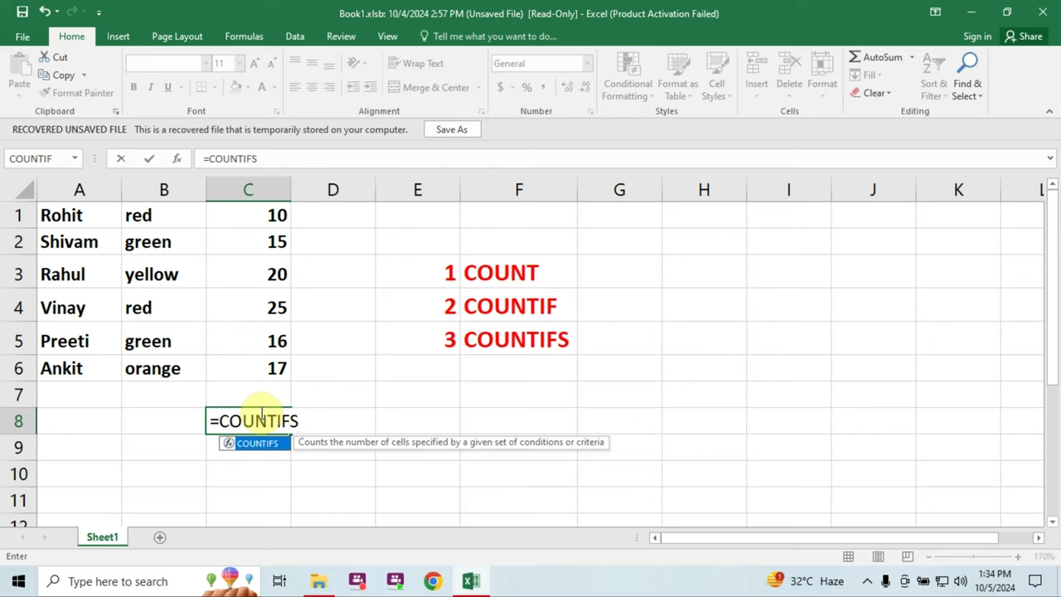
type("(")
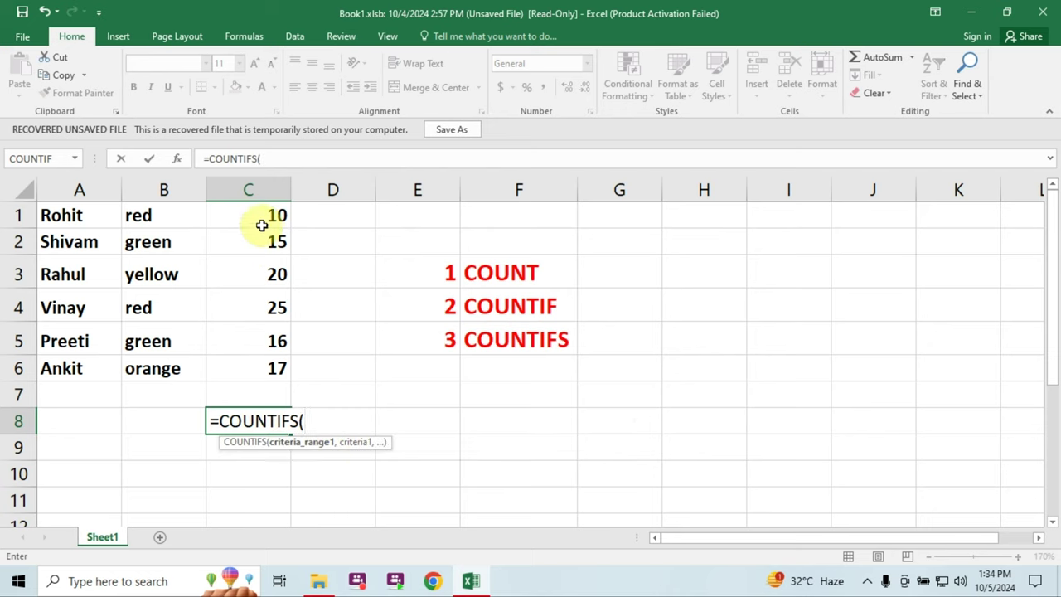
left_click_drag(260, 216, 260, 363)
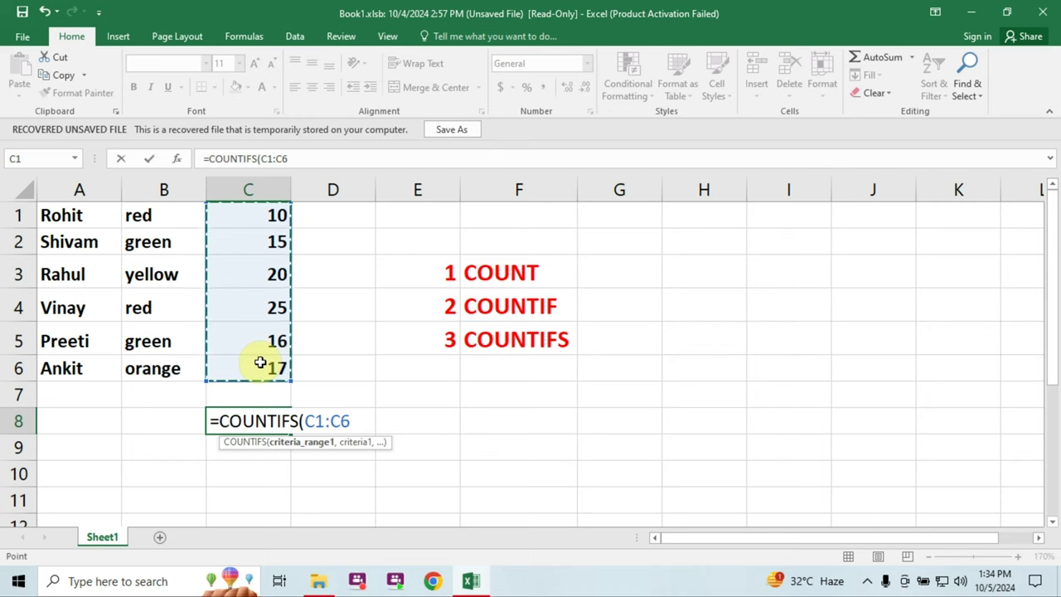
type(",")
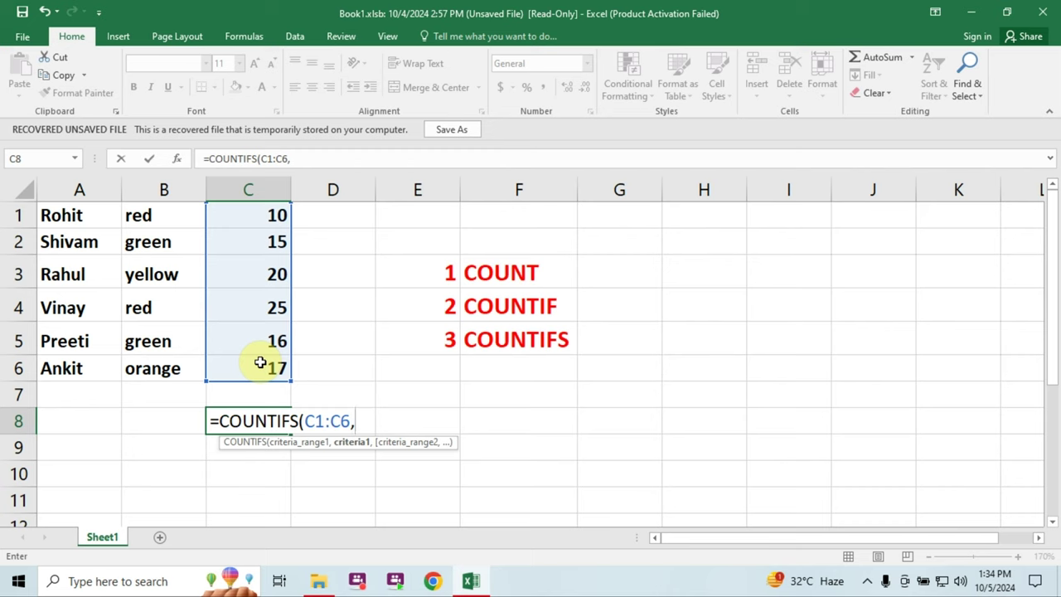
type("\"")
type(">")
type("10")
type("\"")
type(",")
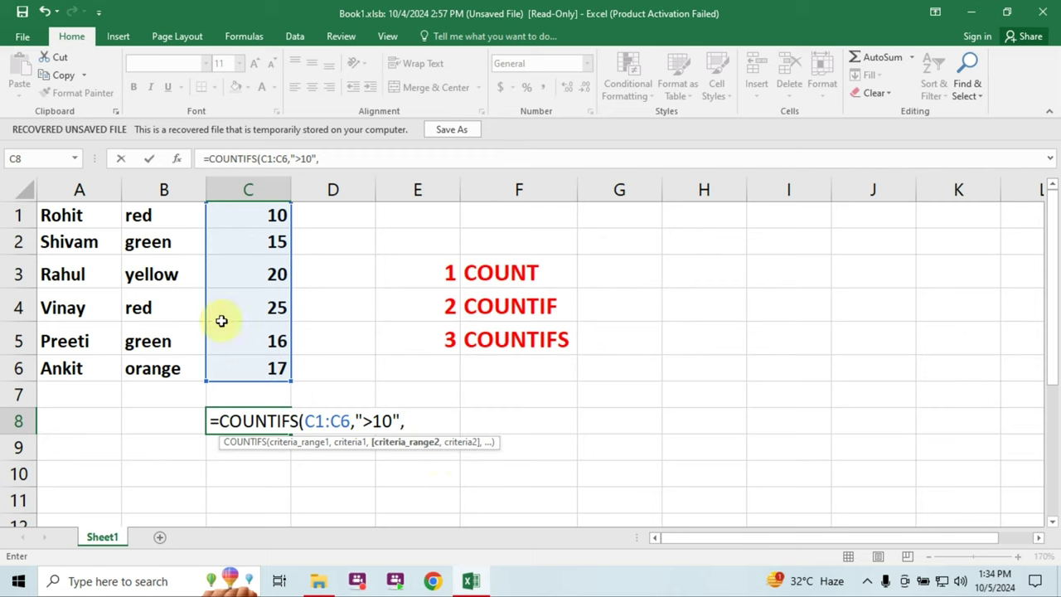
Add the B1:B6 "red" condition, completing =COUNTIFS(C1:C6,">10",B1:B6,"red") with a count of 1.
left_click_drag(167, 218, 155, 364)
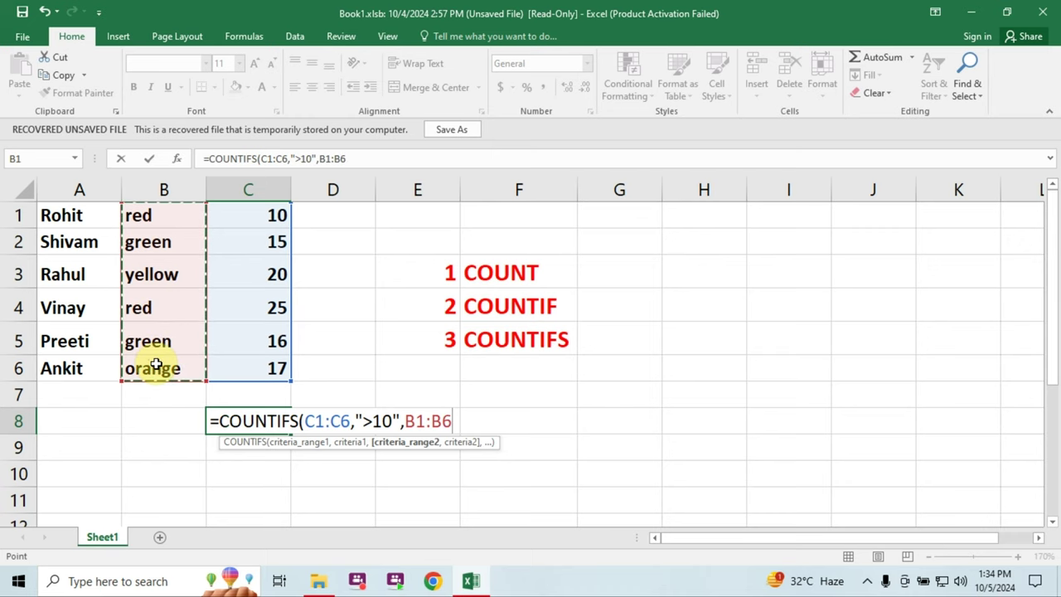
type(",,\"")
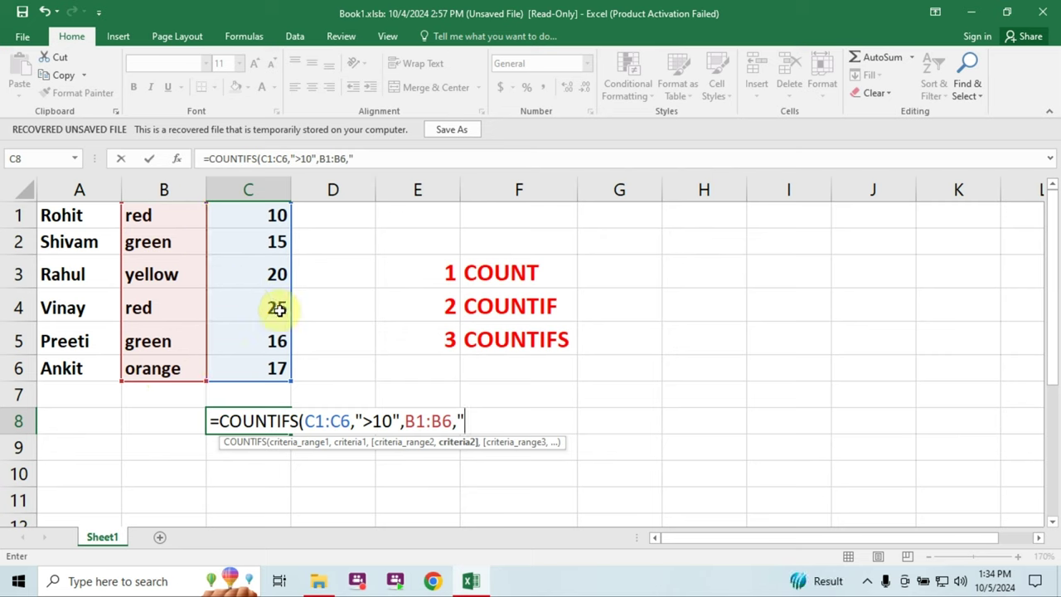
type("RED")
key("BackSpace")
key("BackSpace")
key("BackSpace")
type("red")
type("\"")
type(")")
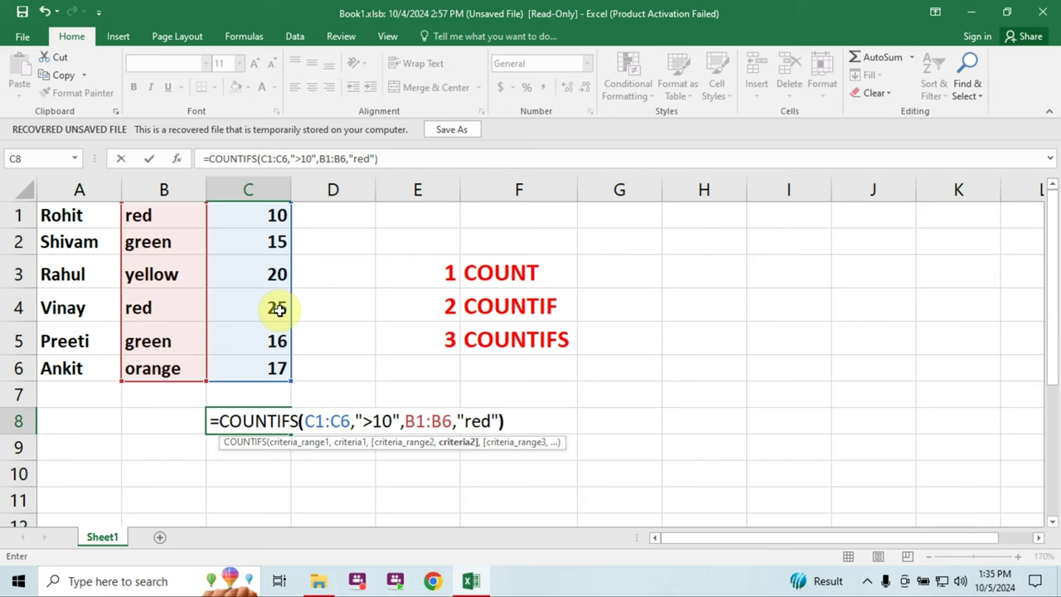
key("Return")
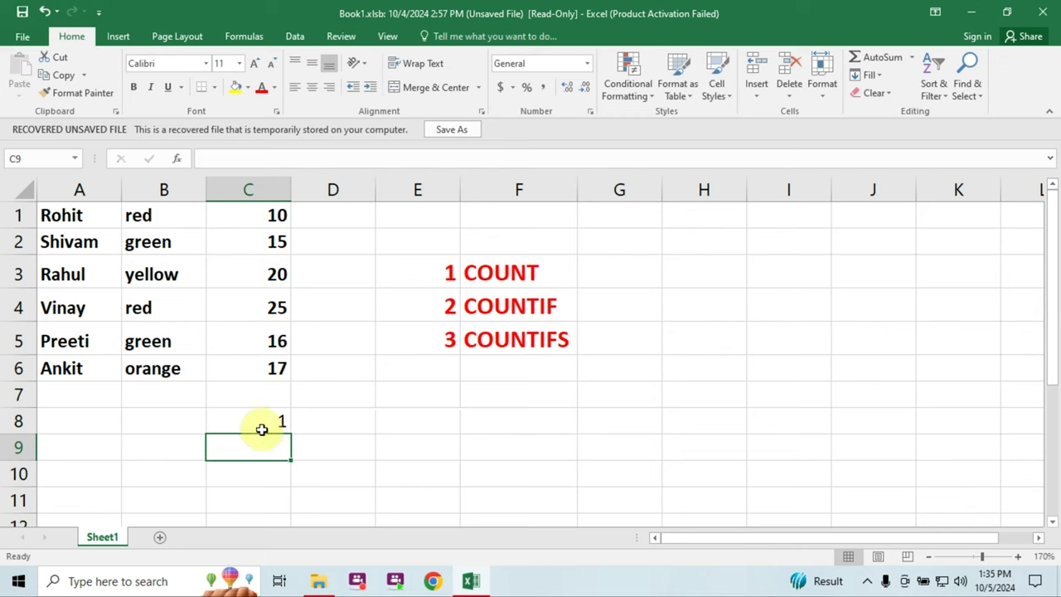
left_click(262, 424)
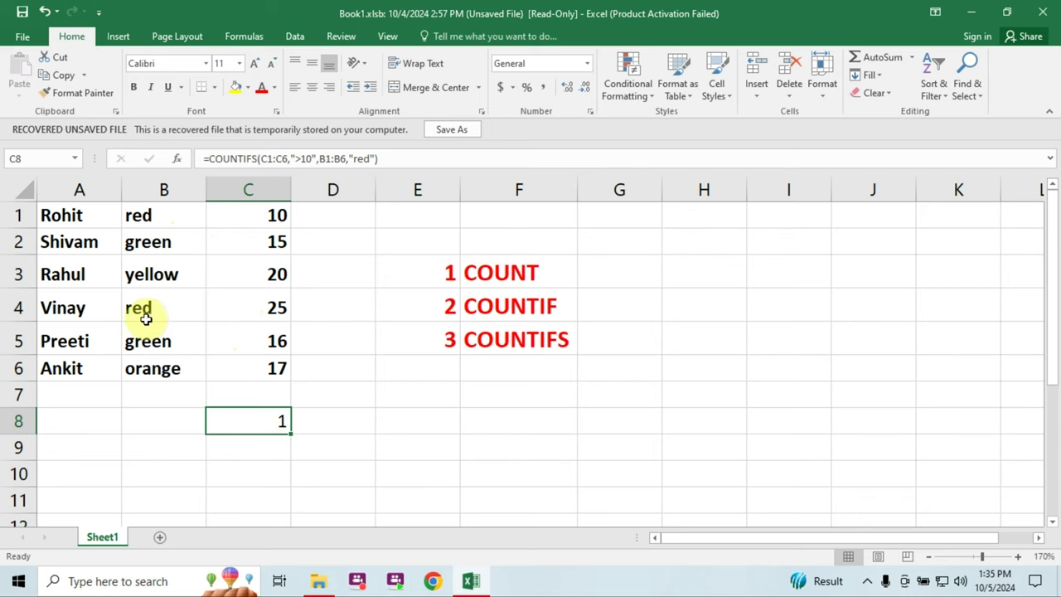
left_click(19, 306)
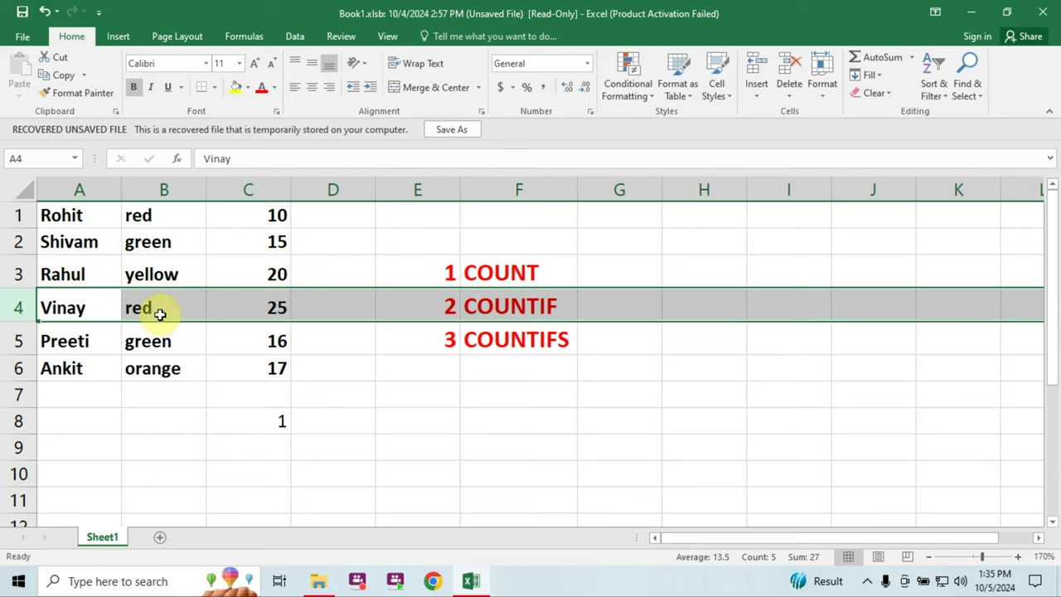
left_click(18, 215)
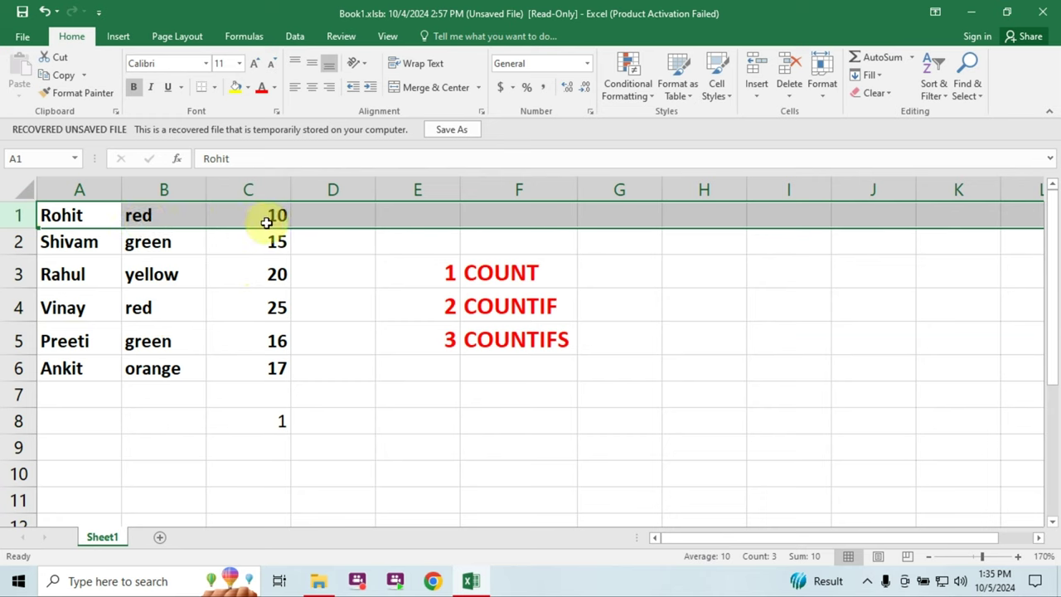
left_click(283, 419)
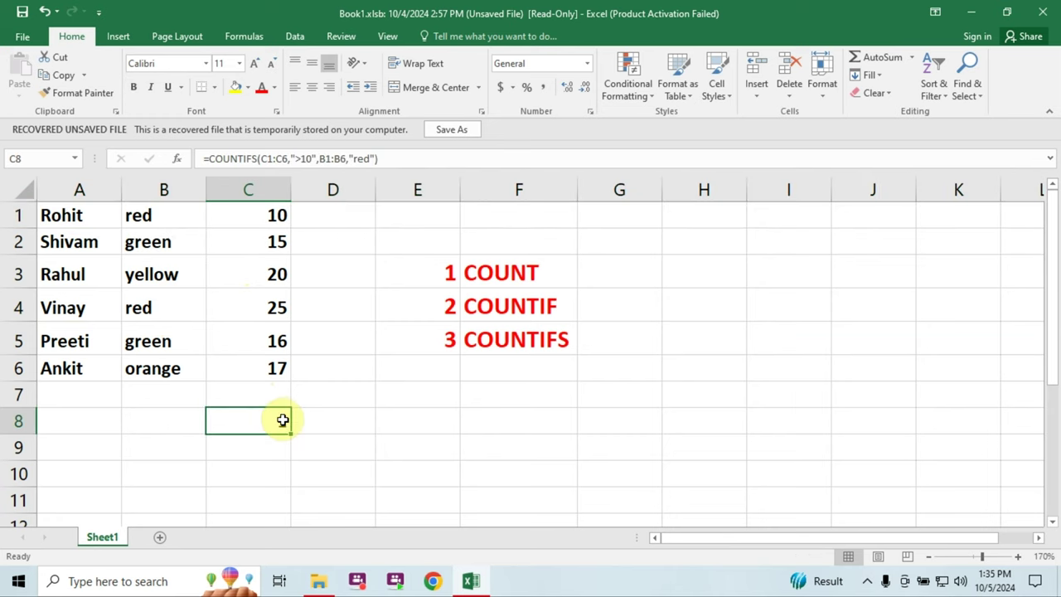